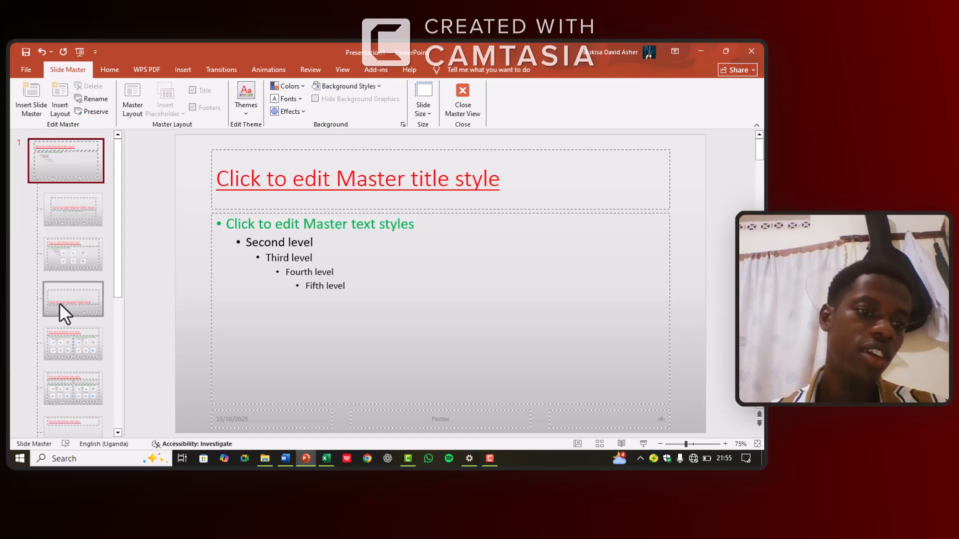
Examine the title and text styles across the slide master's layouts and return to normal editing.
{"action": "left_click", "coordinate": [59, 302]}
{"action": "scroll", "coordinate": [59, 303], "scroll_direction": "down", "scroll_amount": 2}
{"action": "left_click", "coordinate": [59, 303]}
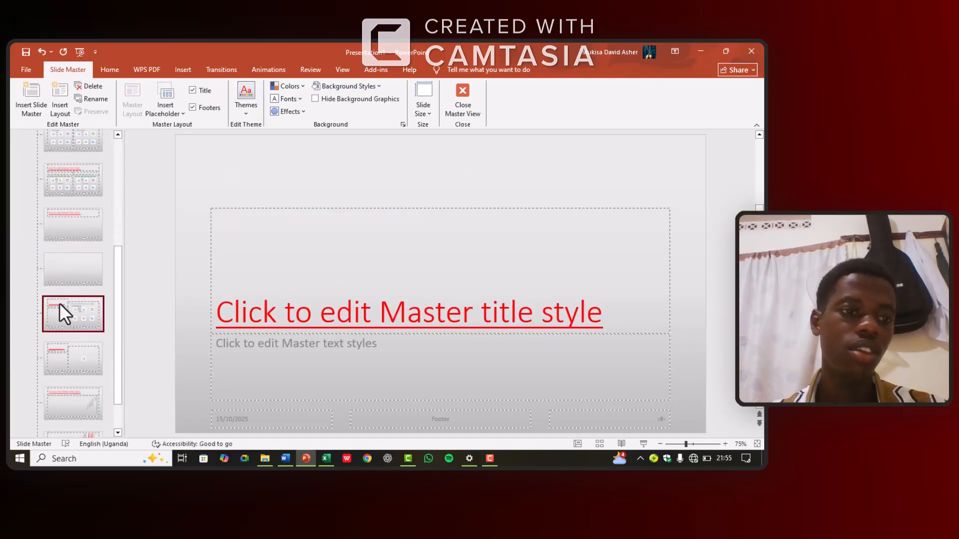
{"action": "scroll", "coordinate": [59, 303], "scroll_direction": "up", "scroll_amount": 2}
{"action": "left_click", "coordinate": [51, 160]}
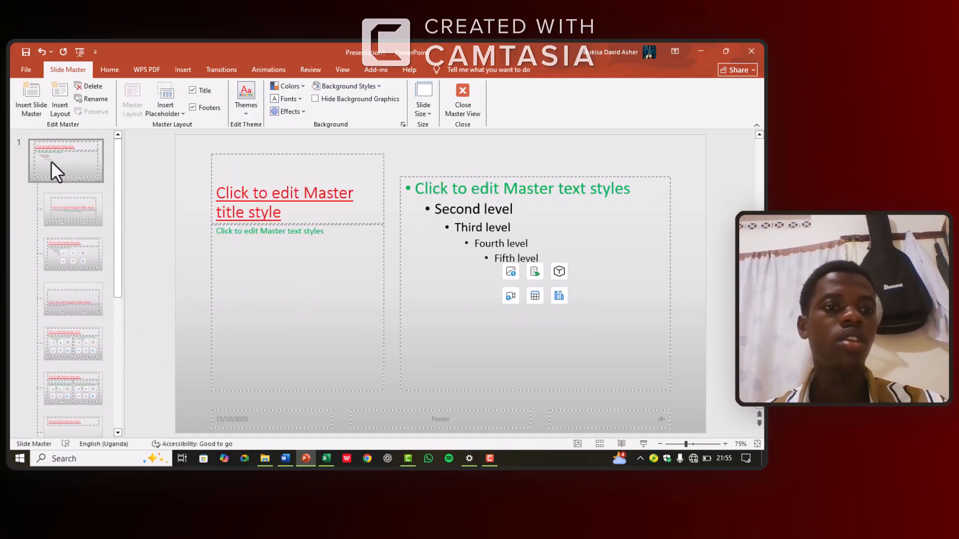
{"action": "left_click", "coordinate": [63, 158]}
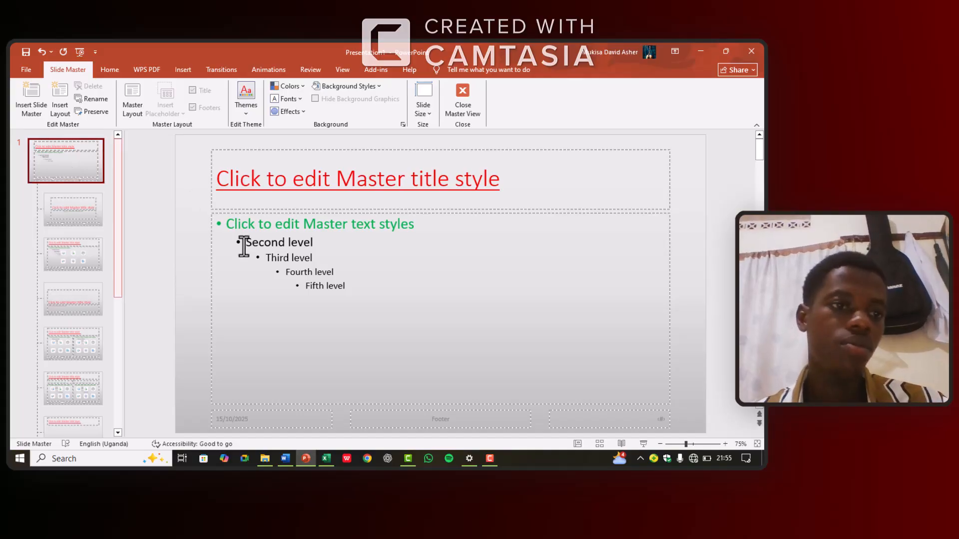
{"action": "left_click", "coordinate": [466, 93]}
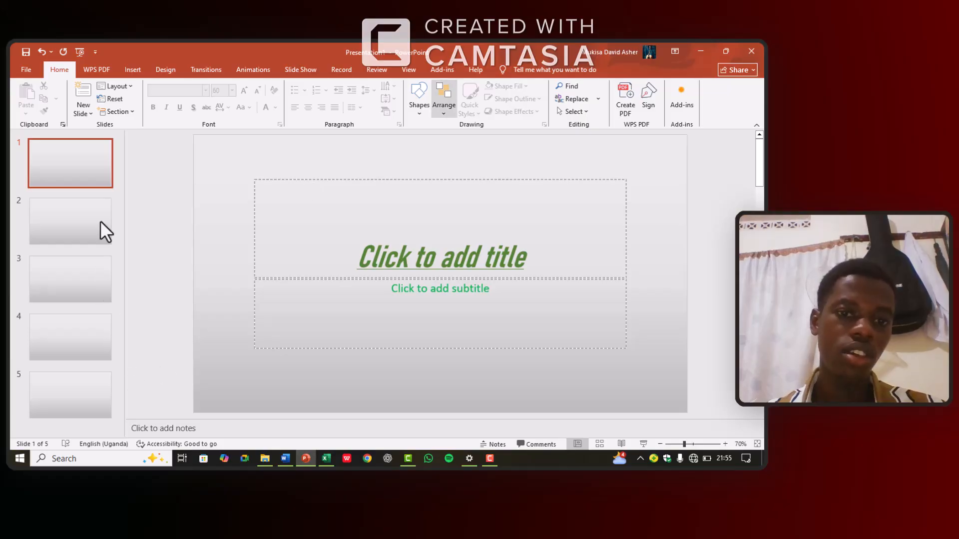
Check slides 2 and 3 against the master styles and reopen slide 3's layout in Slide Master view before closing it.
{"action": "left_click", "coordinate": [61, 244]}
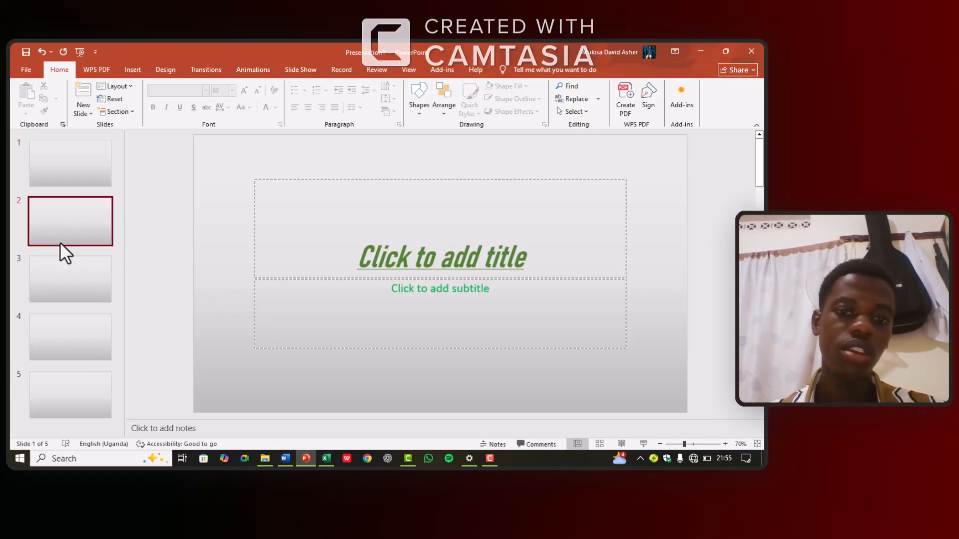
{"action": "left_click", "coordinate": [44, 300]}
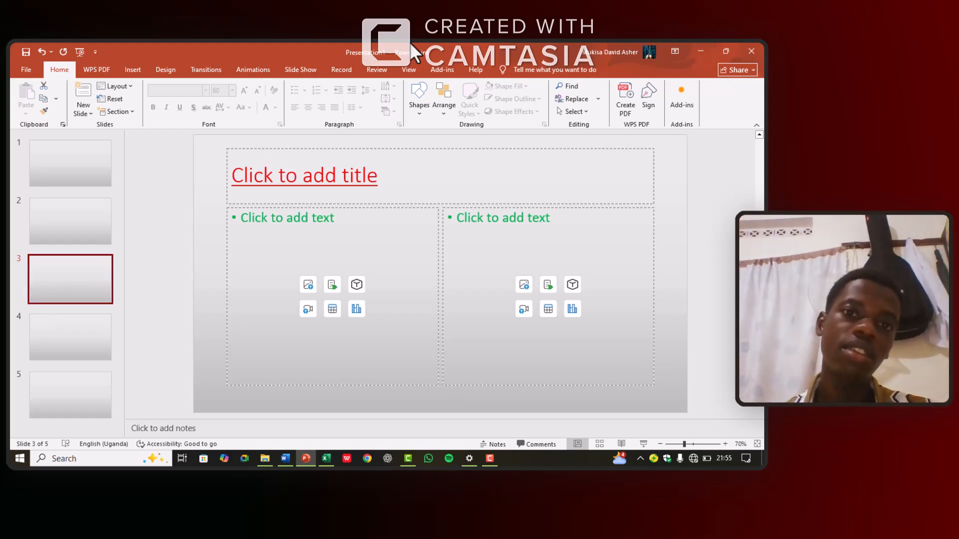
{"action": "left_click", "coordinate": [411, 64]}
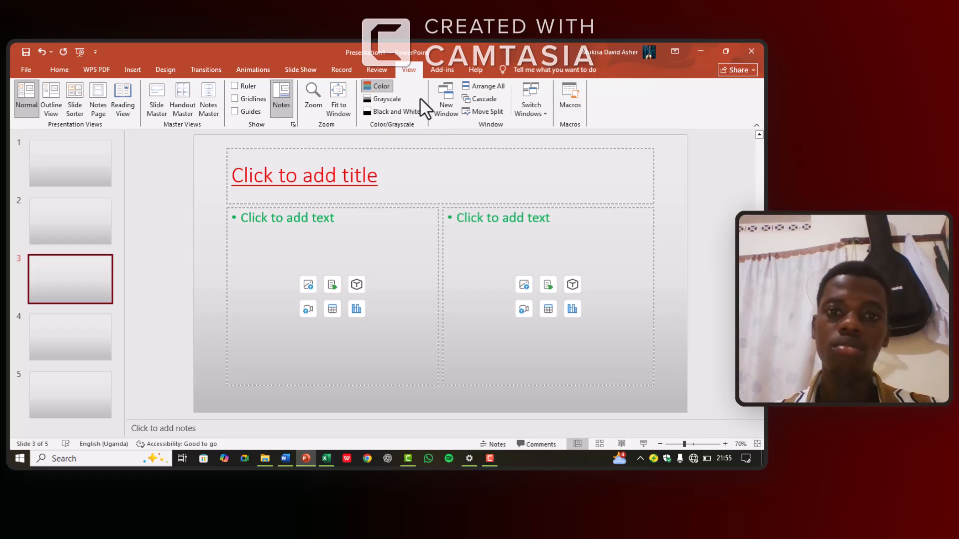
{"action": "left_click", "coordinate": [152, 104]}
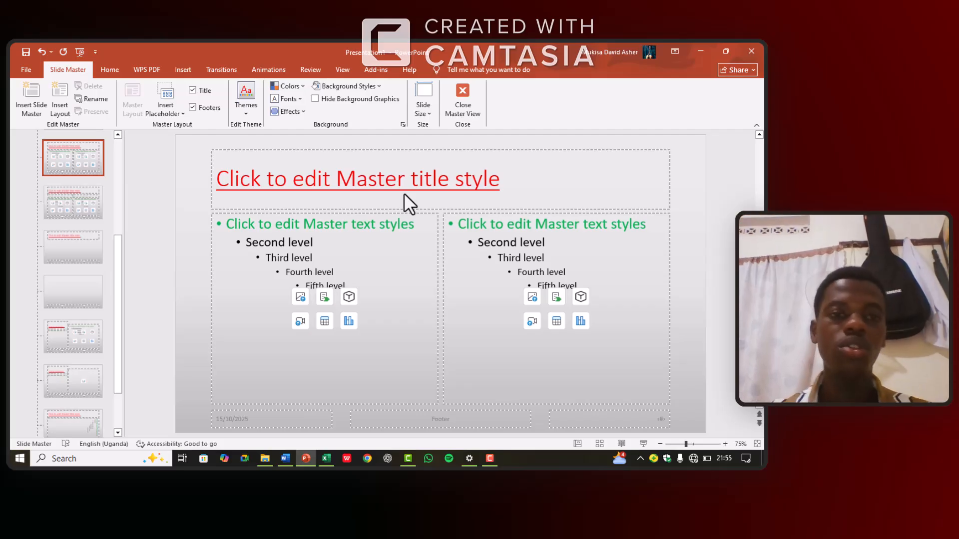
{"action": "left_click", "coordinate": [464, 97]}
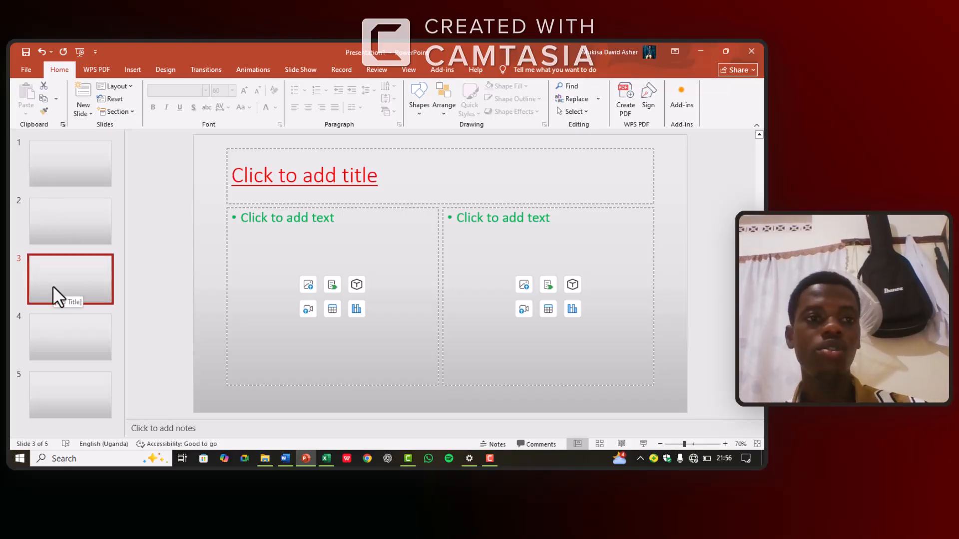
Try the Push transition on slide 1 and replace it with the Shape transition.
{"action": "left_click", "coordinate": [210, 70]}
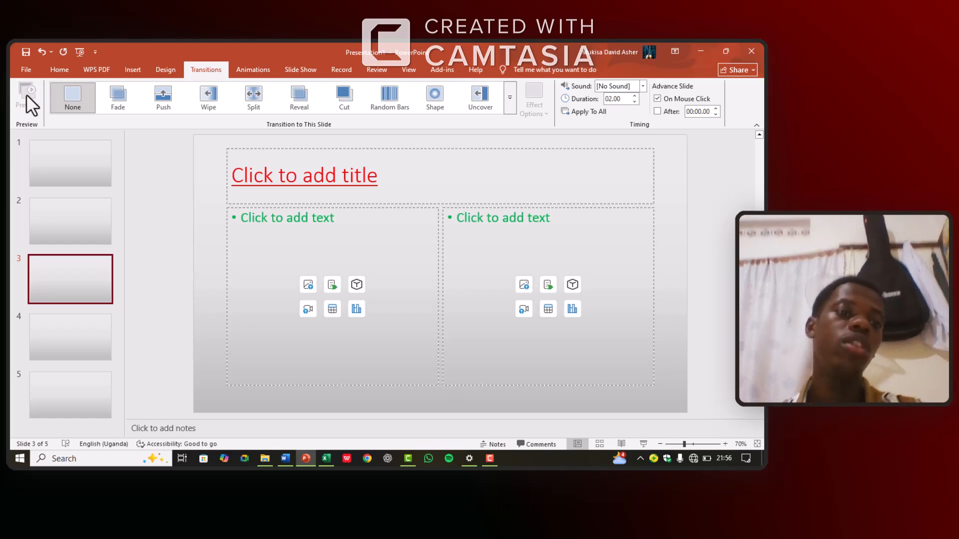
{"action": "left_click", "coordinate": [64, 158]}
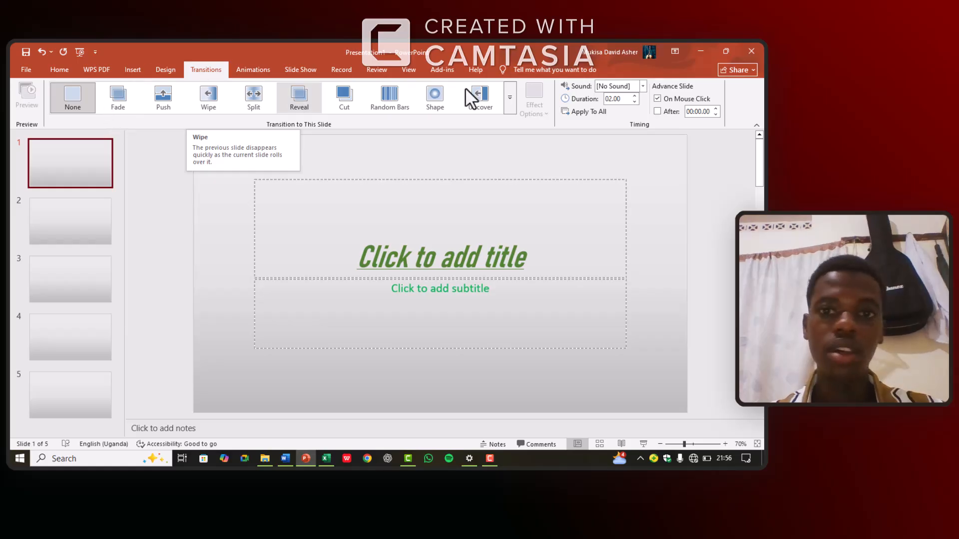
{"action": "left_click", "coordinate": [509, 104]}
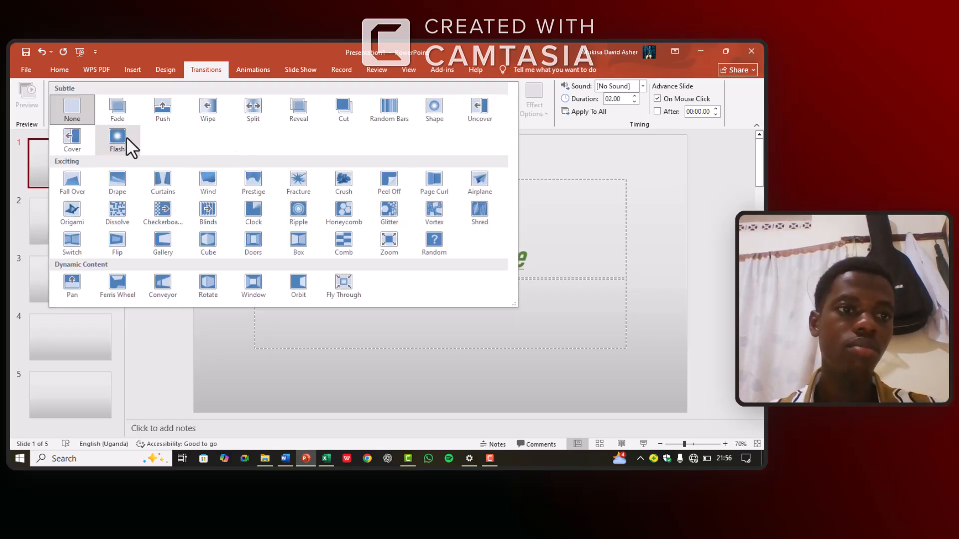
{"action": "left_click", "coordinate": [162, 115]}
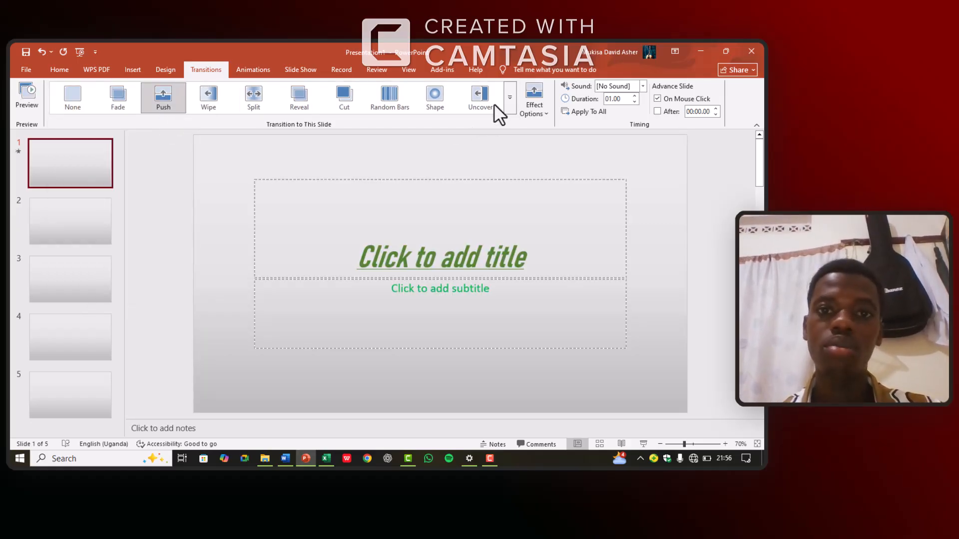
{"action": "left_click", "coordinate": [508, 98]}
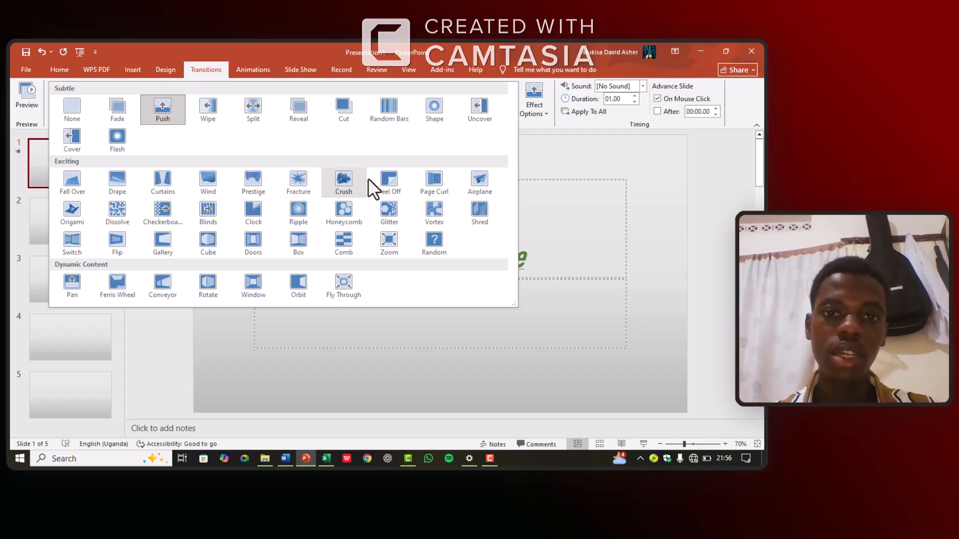
{"action": "left_click", "coordinate": [434, 108]}
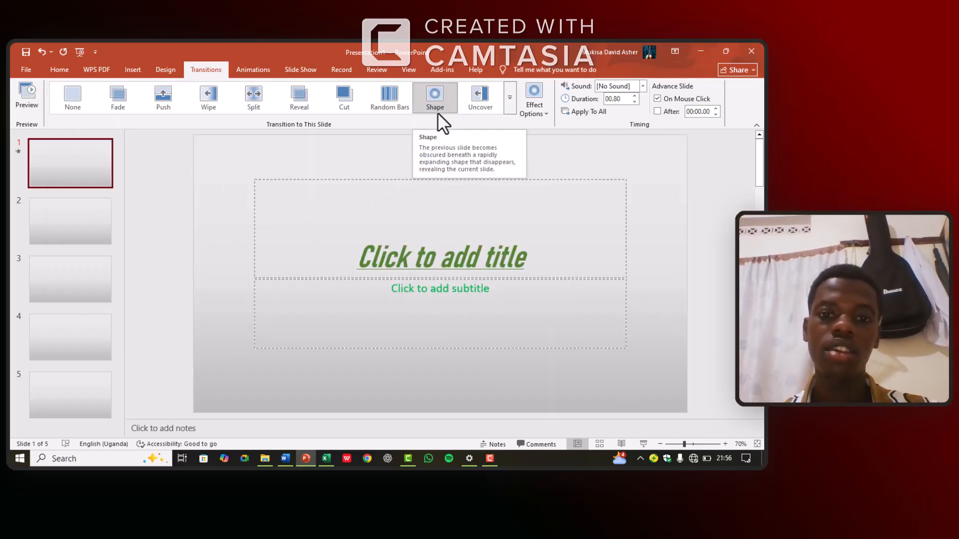
Apply the Curtains transition to slide 2.
{"action": "left_click", "coordinate": [52, 194]}
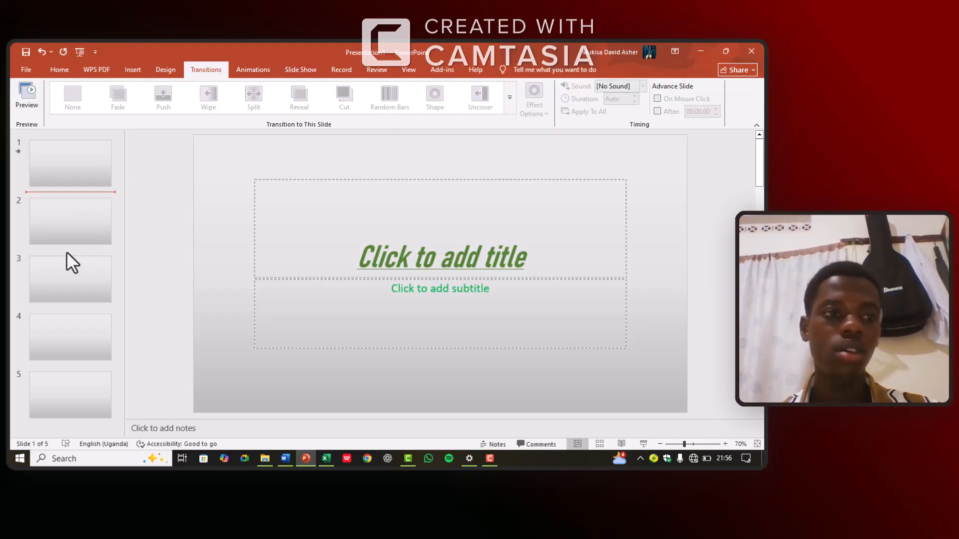
{"action": "left_click", "coordinate": [49, 227]}
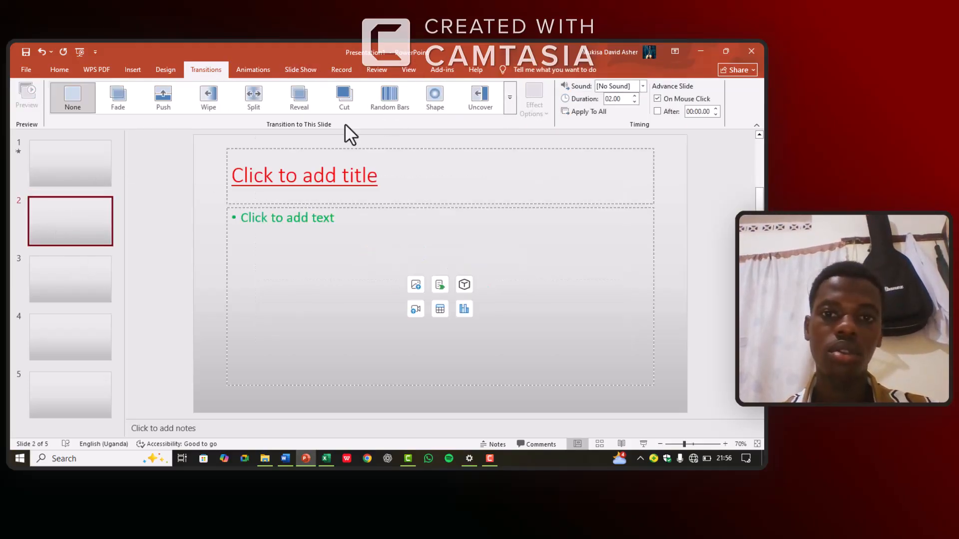
{"action": "left_click", "coordinate": [510, 105]}
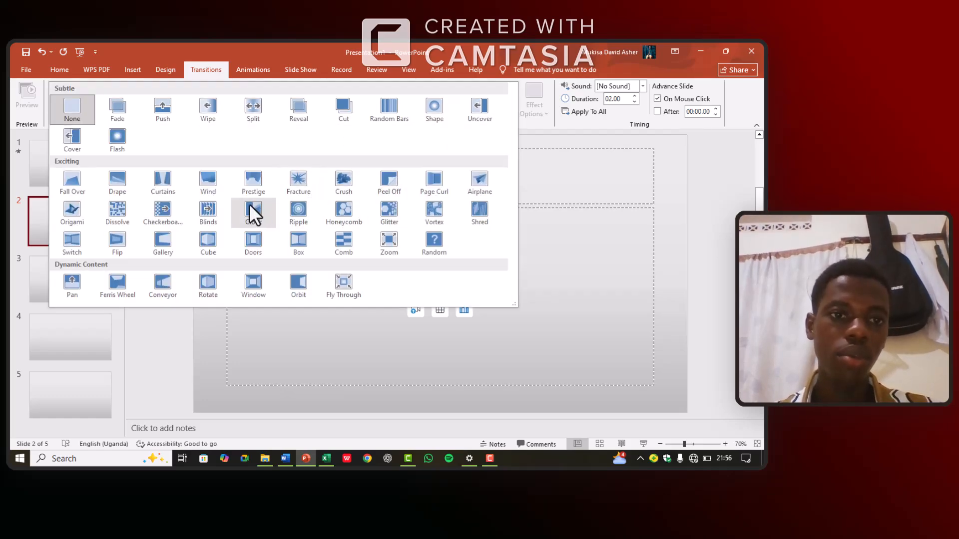
{"action": "left_click", "coordinate": [166, 180]}
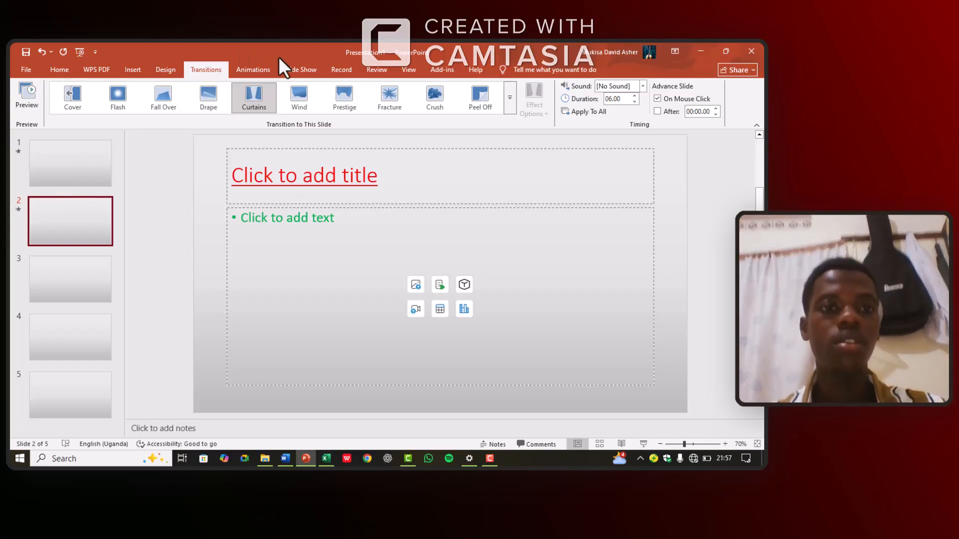
Enter the presenter's full name in capitals as the title of slide 2.
{"action": "left_click", "coordinate": [238, 67]}
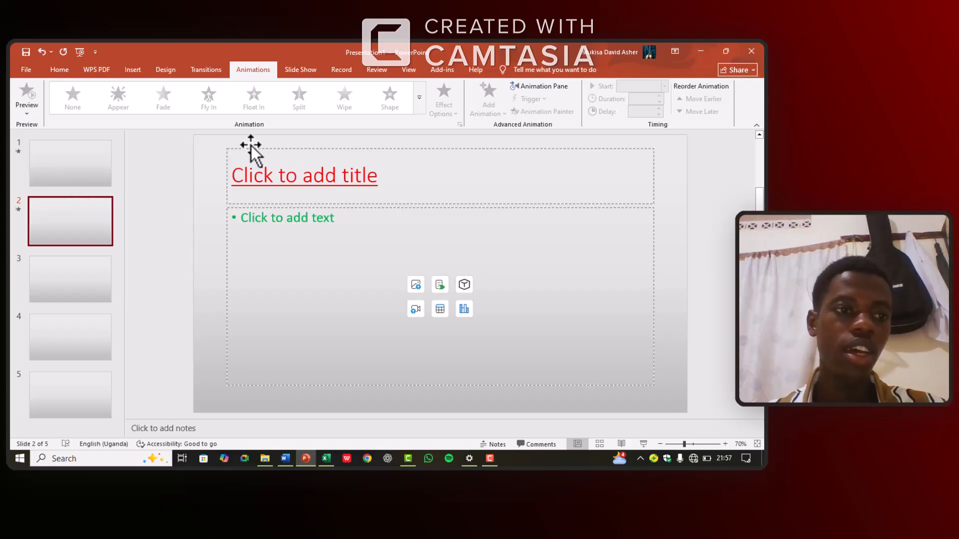
{"action": "left_click", "coordinate": [383, 180]}
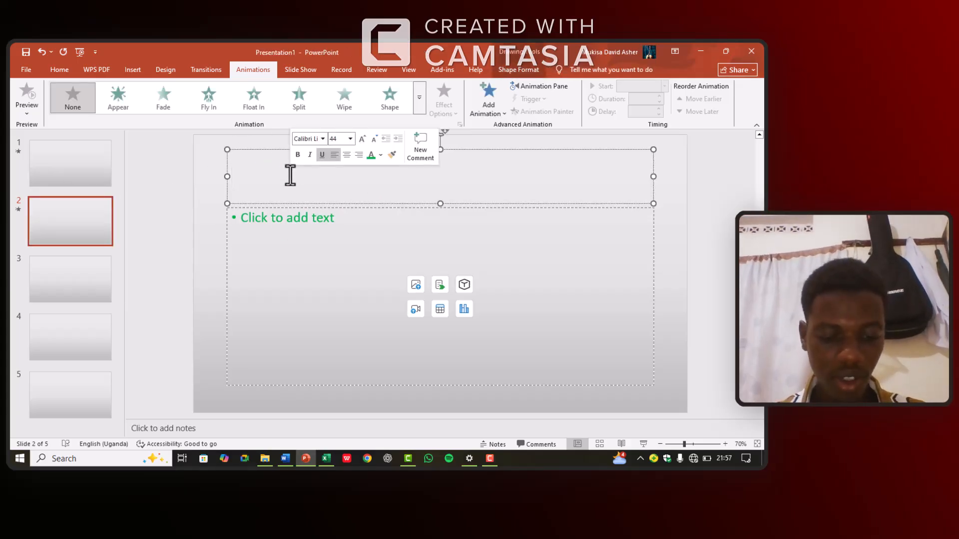
{"action": "type", "text": "MUKISA DA"}
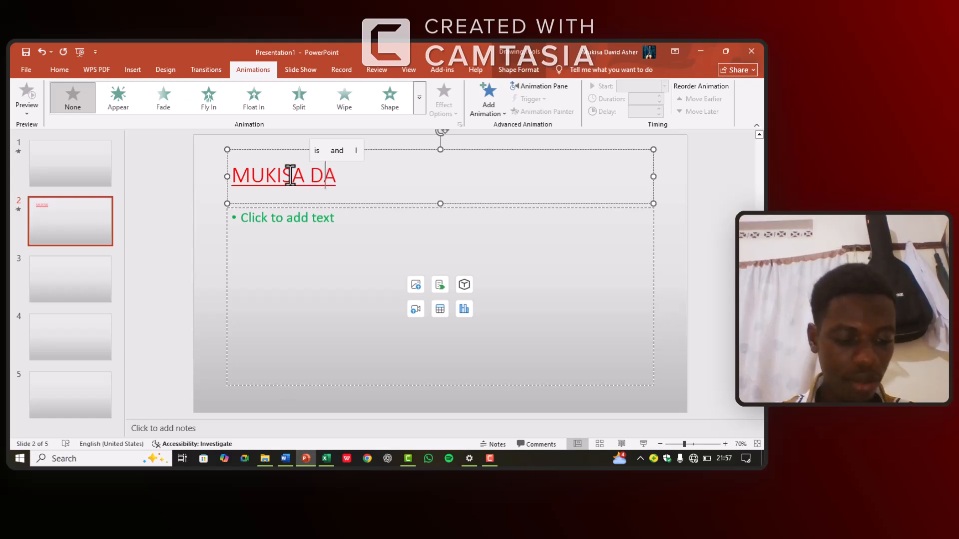
{"action": "type", "text": "VID ASHER"}
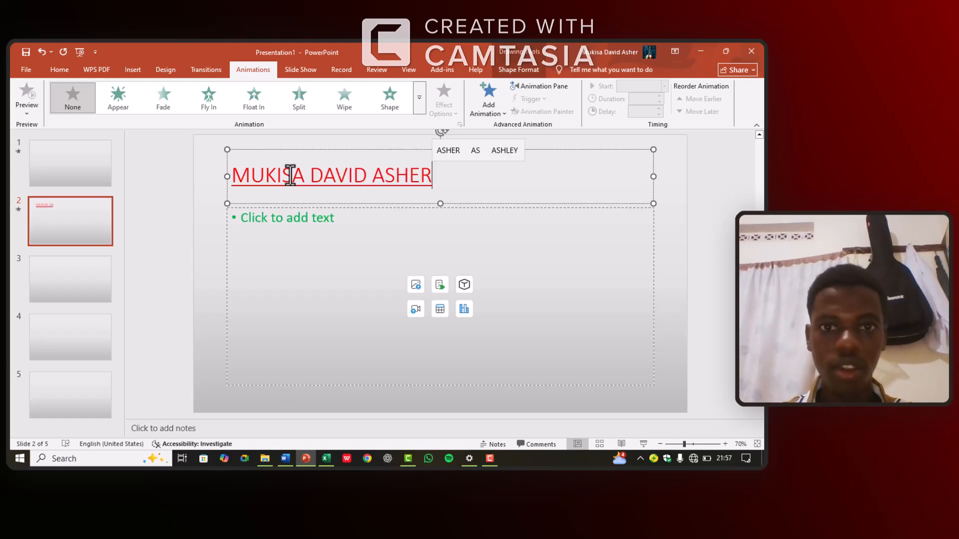
Apply the Swivel entrance animation to the title text on slide 2.
{"action": "left_click_drag", "start_coordinate": [433, 174], "coordinate": [226, 177]}
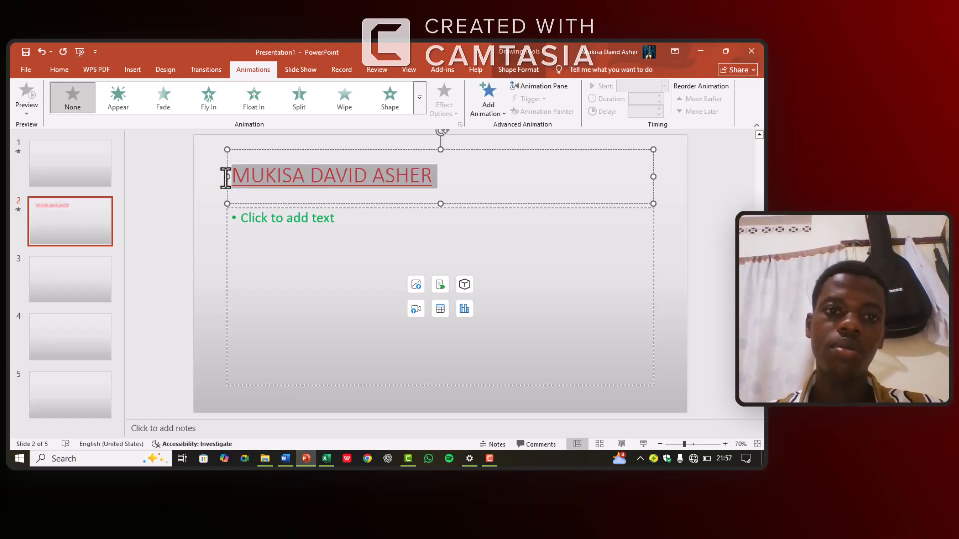
{"action": "left_click", "coordinate": [424, 103]}
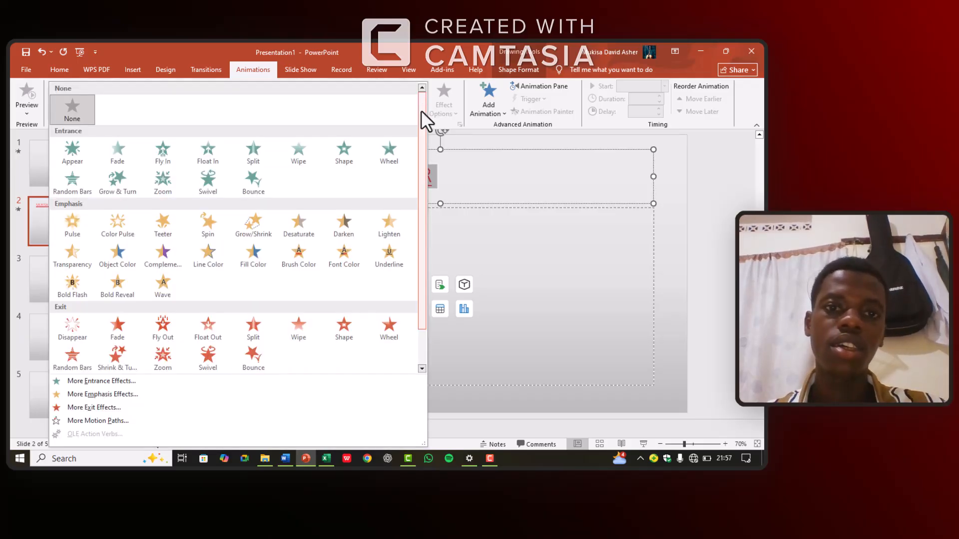
{"action": "left_click", "coordinate": [219, 186]}
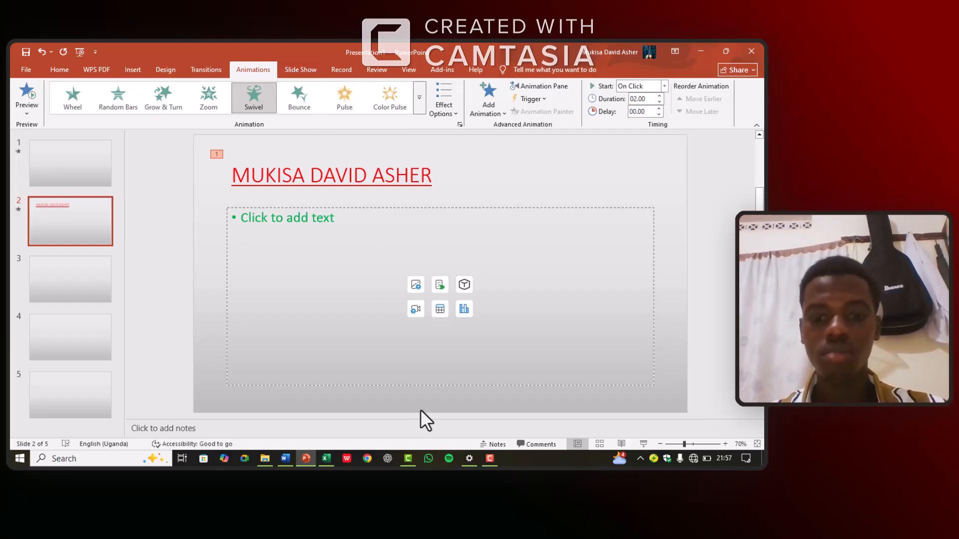
{"action": "left_click", "coordinate": [489, 458]}
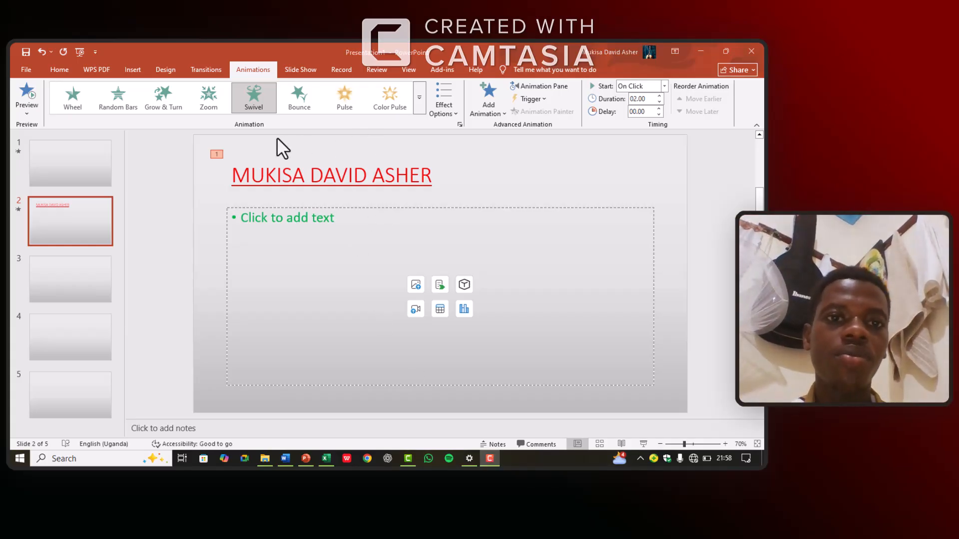
Play the slide show from the beginning to view the transitions and title animation, and exit it.
{"action": "left_click", "coordinate": [291, 73]}
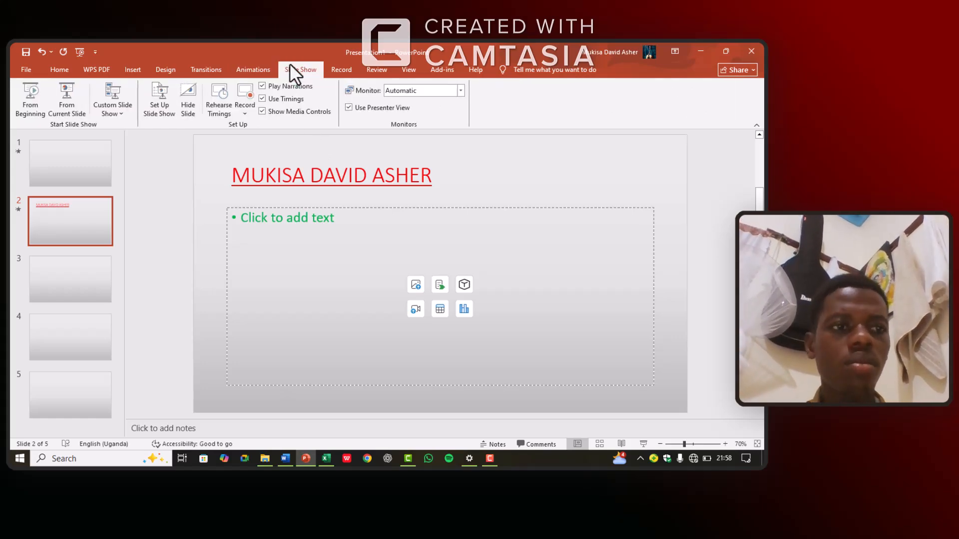
{"action": "left_click", "coordinate": [26, 99]}
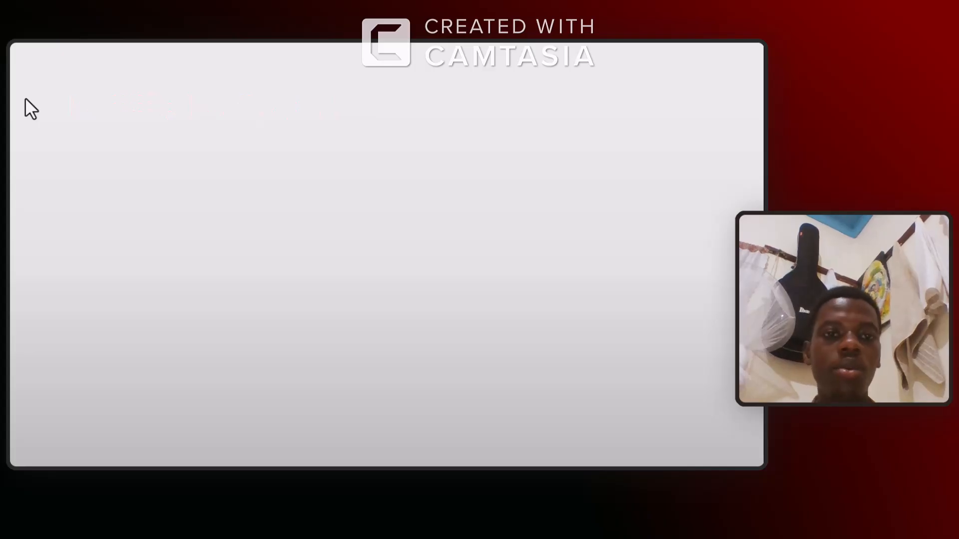
{"action": "key", "text": "Escape"}
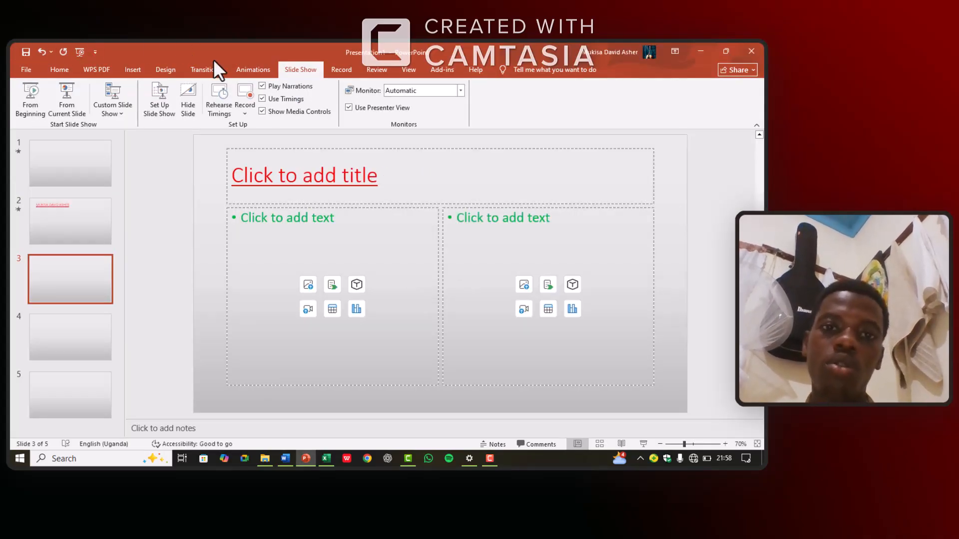
Examine the slide show monitor choices, recording tools, design variants and themes, and the content types available for insertion.
{"action": "left_click", "coordinate": [460, 92]}
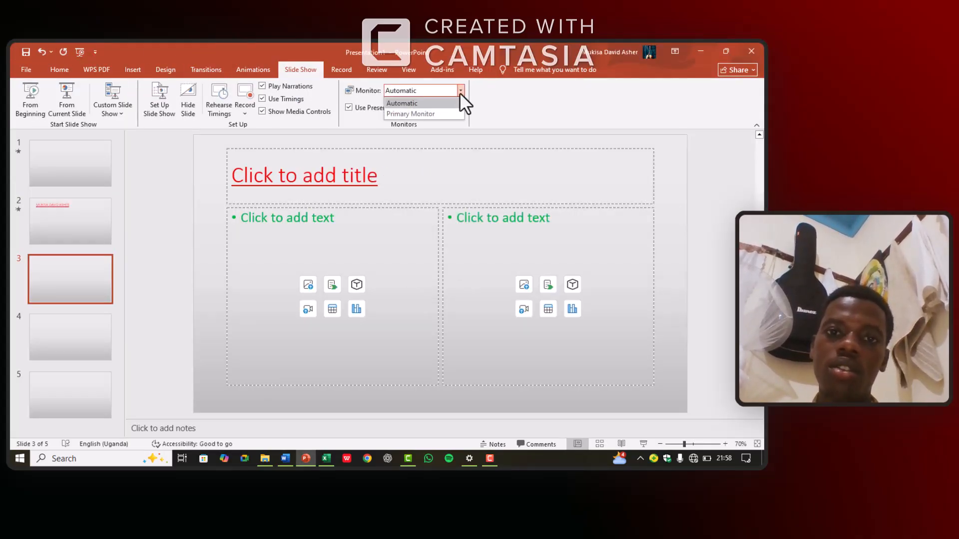
{"action": "left_click", "coordinate": [460, 91]}
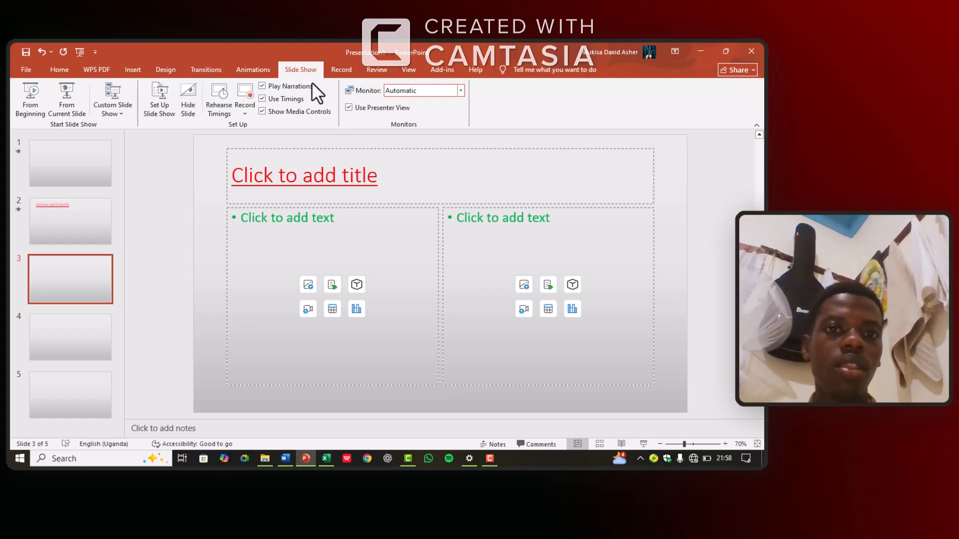
{"action": "left_click", "coordinate": [338, 73]}
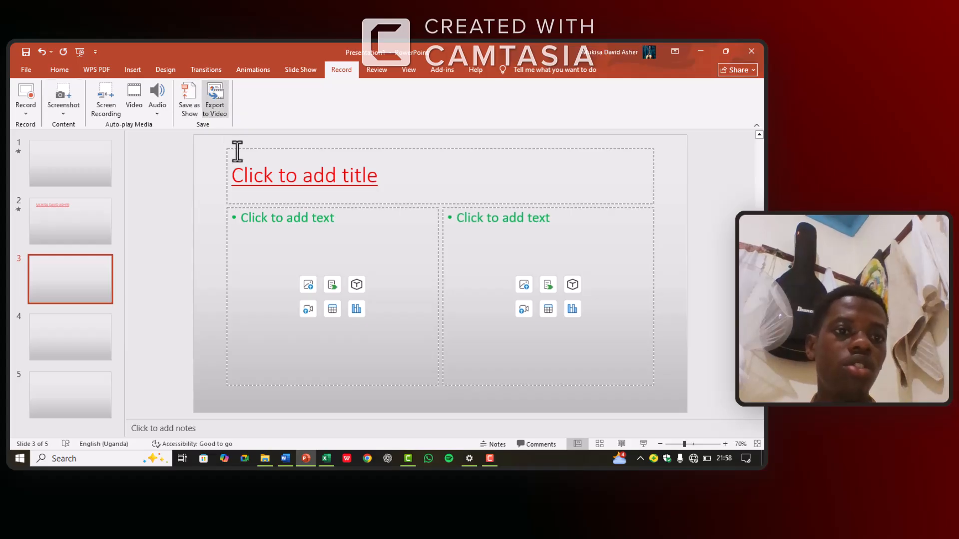
{"action": "left_click", "coordinate": [165, 71]}
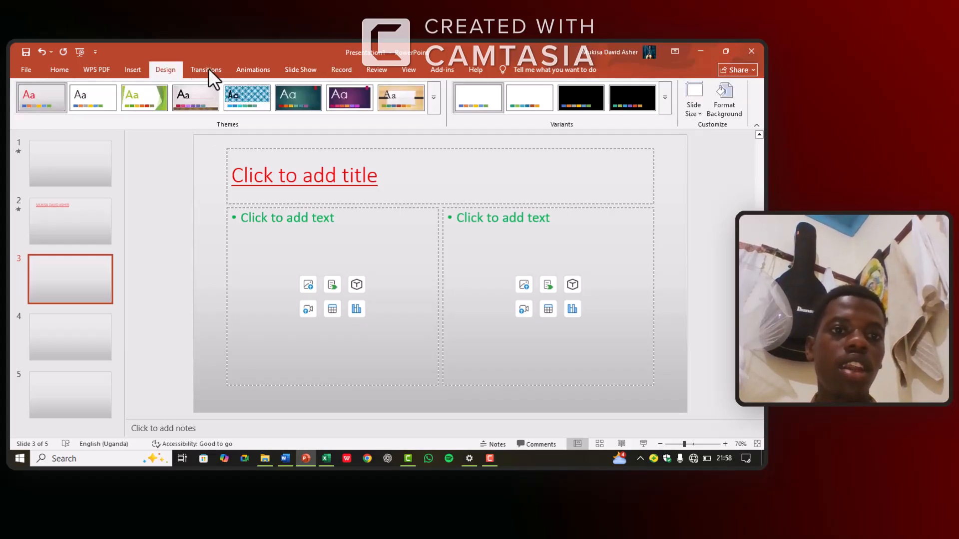
{"action": "left_click", "coordinate": [666, 108]}
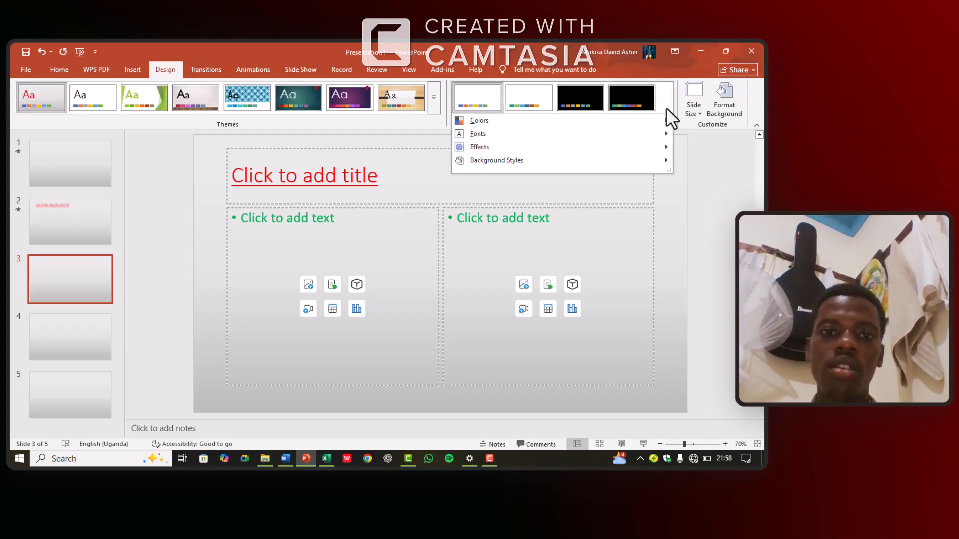
{"action": "left_click", "coordinate": [433, 110]}
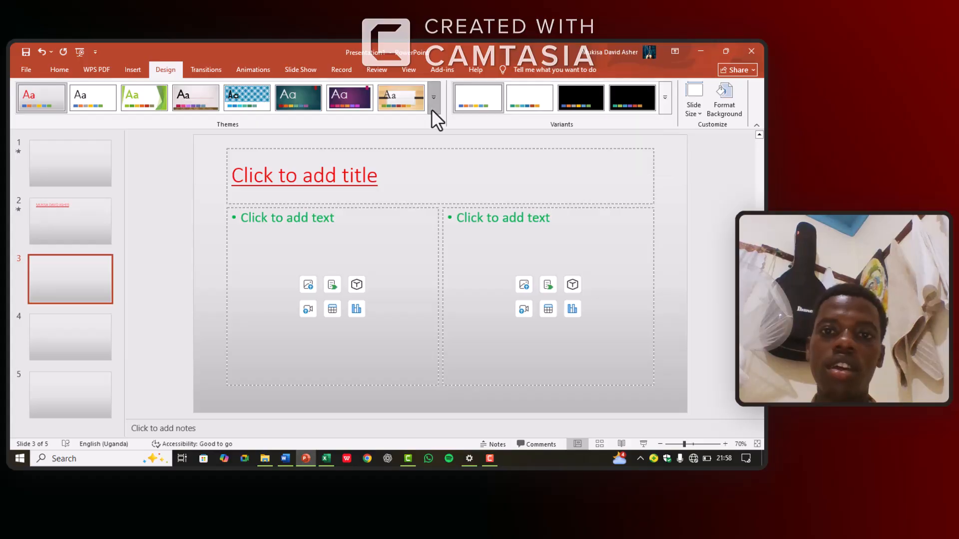
{"action": "left_click", "coordinate": [433, 110]}
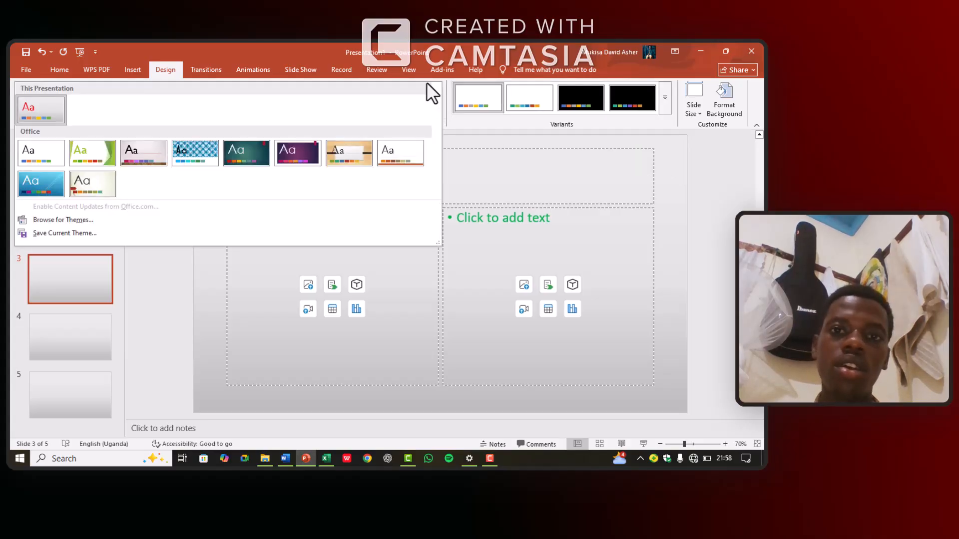
{"action": "left_click", "coordinate": [499, 164]}
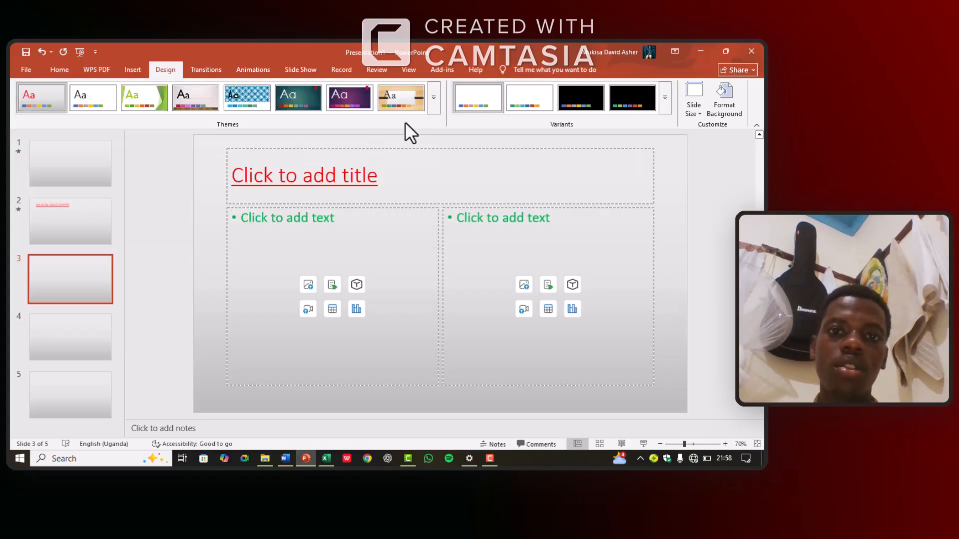
{"action": "left_click", "coordinate": [129, 75]}
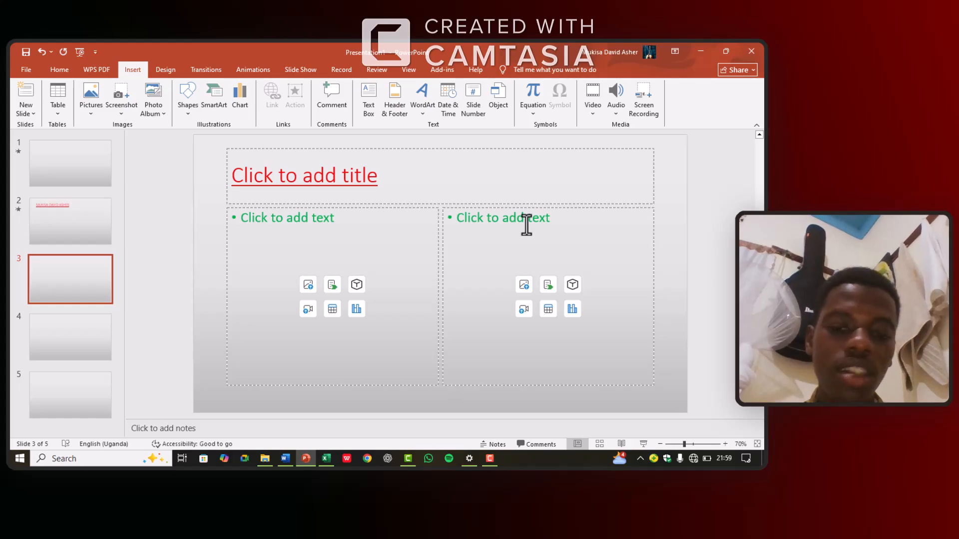
{"action": "left_click", "coordinate": [490, 460]}
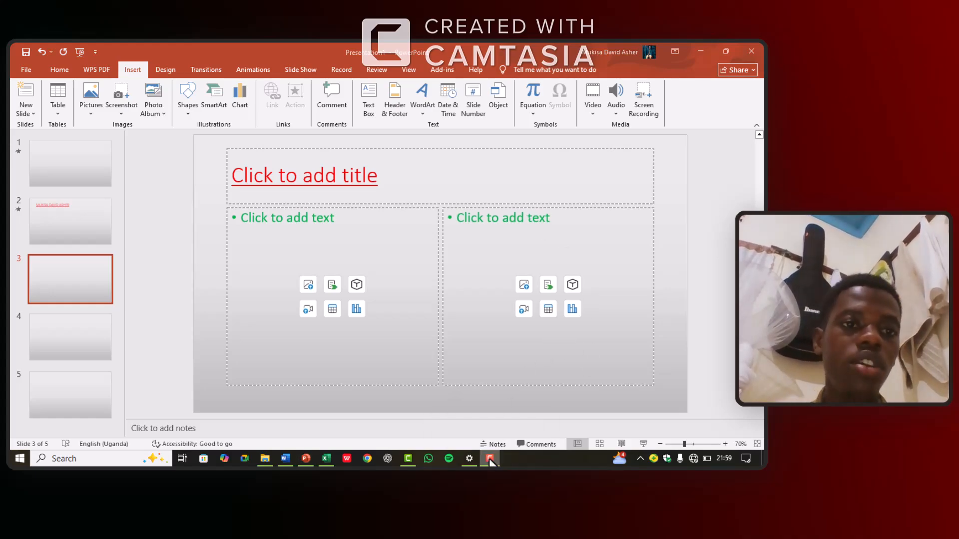